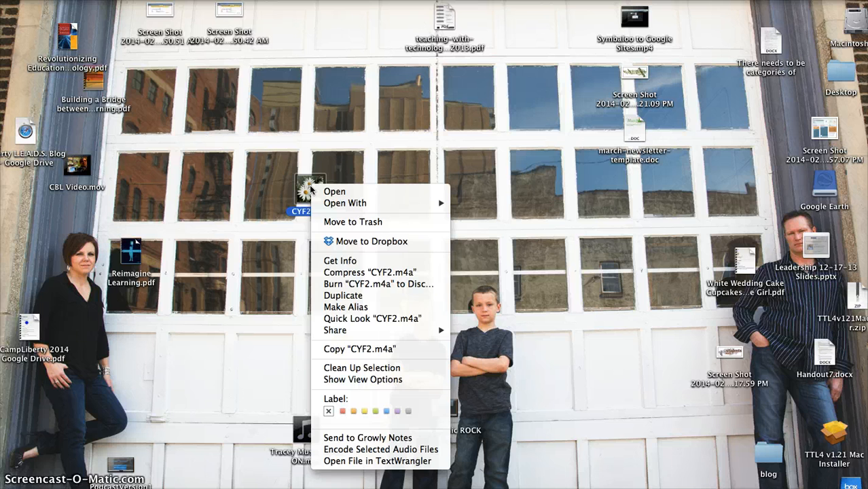
# Step: Duplicate CYF2.m4a on the desktop and move the original and the copy well apart
pyautogui.click(345, 295)
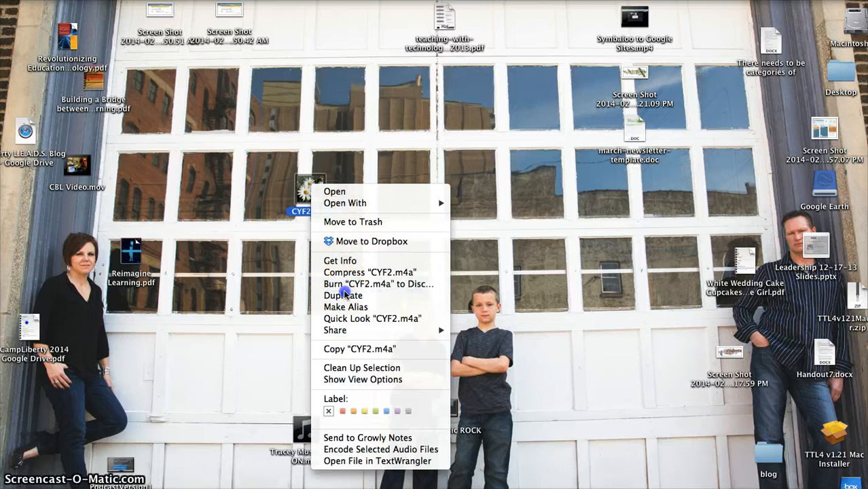
pyautogui.click(322, 194)
pyautogui.moveTo(330, 205); pyautogui.dragTo(352, 144)
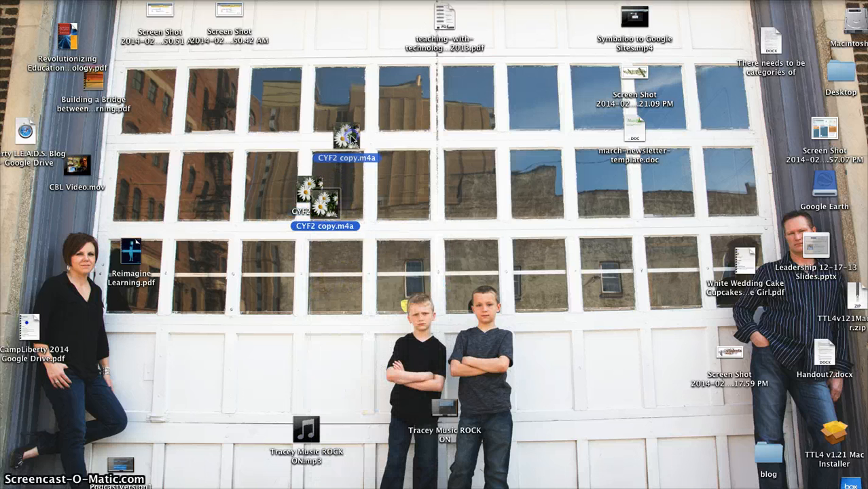
pyautogui.moveTo(310, 194); pyautogui.dragTo(629, 246)
pyautogui.click(350, 140)
pyautogui.moveTo(338, 159); pyautogui.dragTo(305, 234)
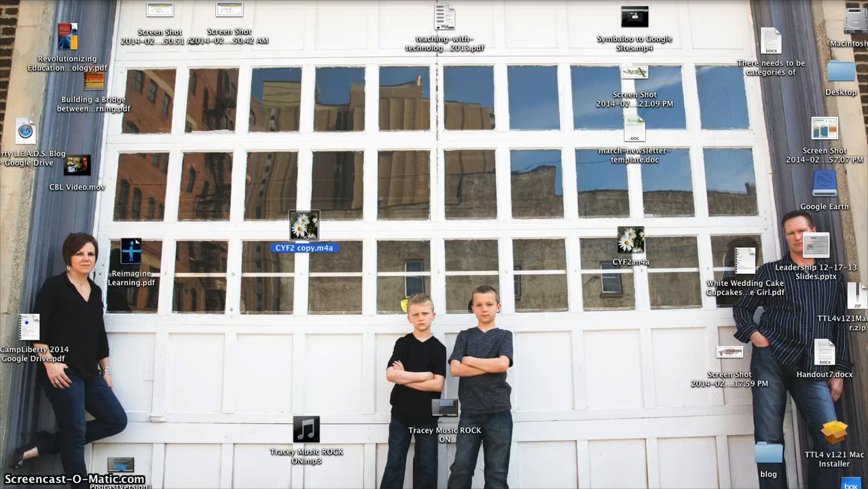
# Step: Change the extension of CYF2 copy.m4a to .mp4 in its file info, accept the new extension and close the info window
pyautogui.rightClick(305, 233)
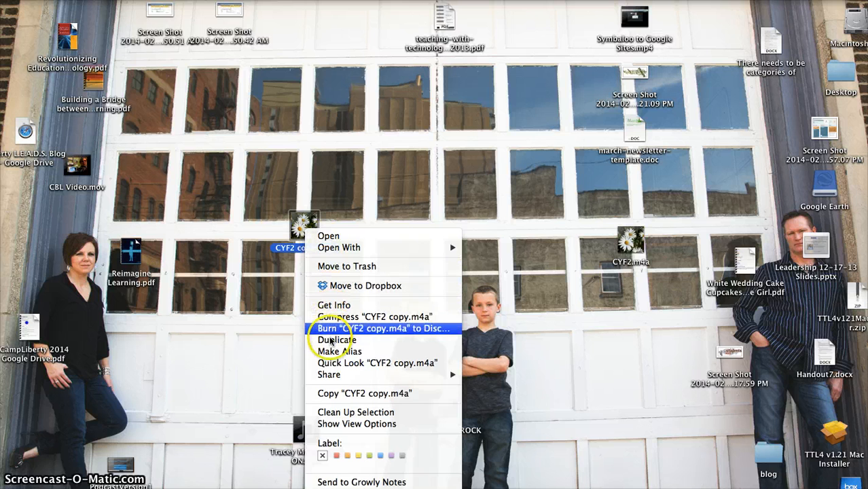
pyautogui.click(330, 306)
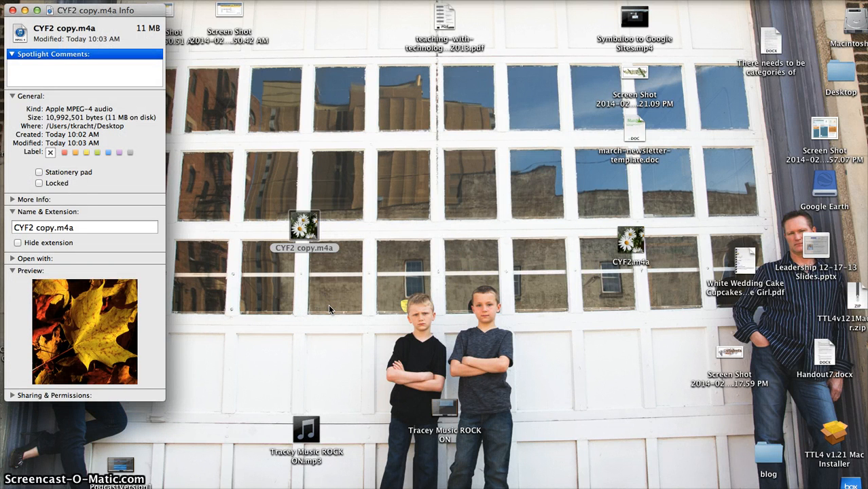
pyautogui.click(12, 212)
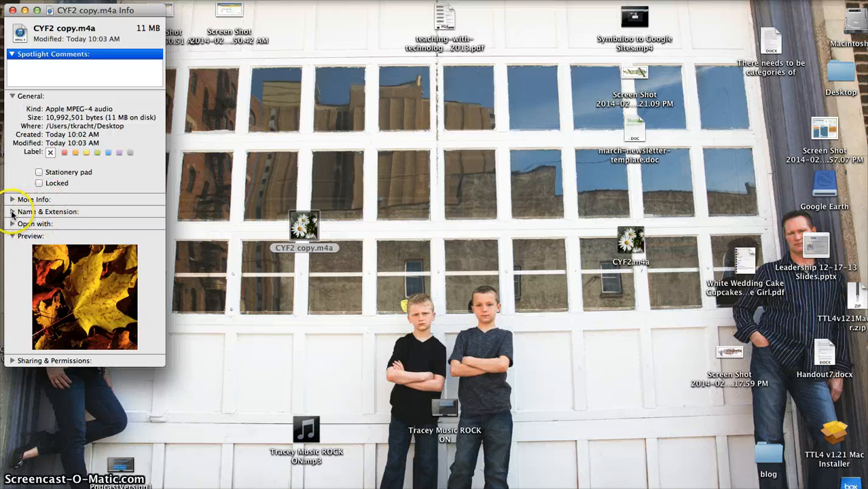
pyautogui.click(12, 212)
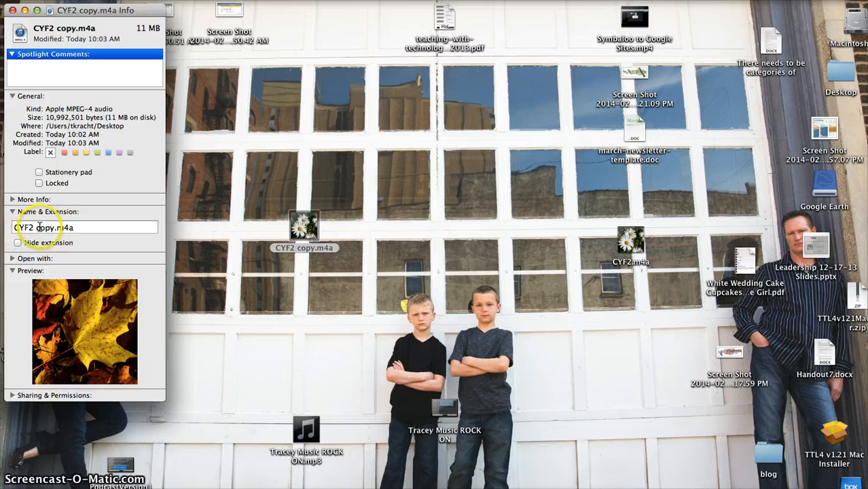
pyautogui.click(77, 227)
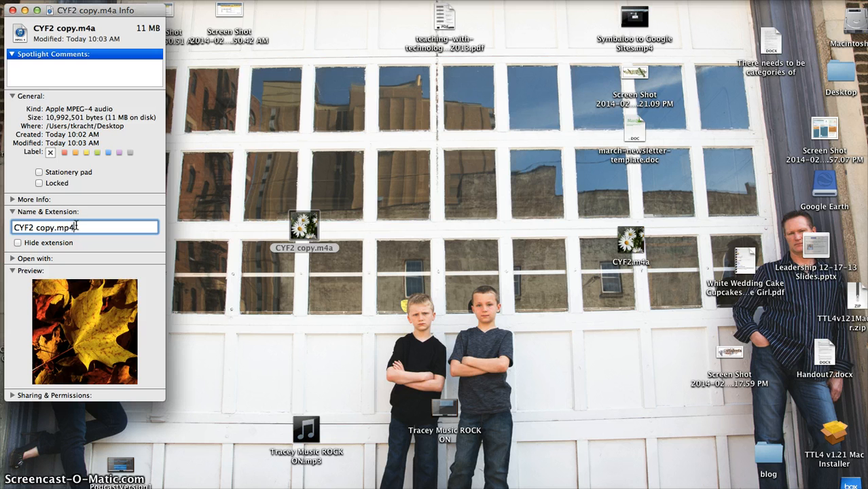
pyautogui.press('Return')
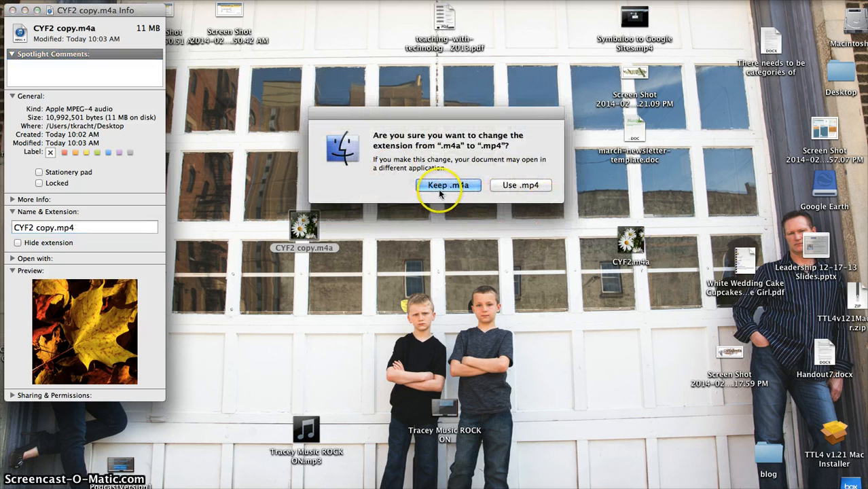
pyautogui.click(522, 186)
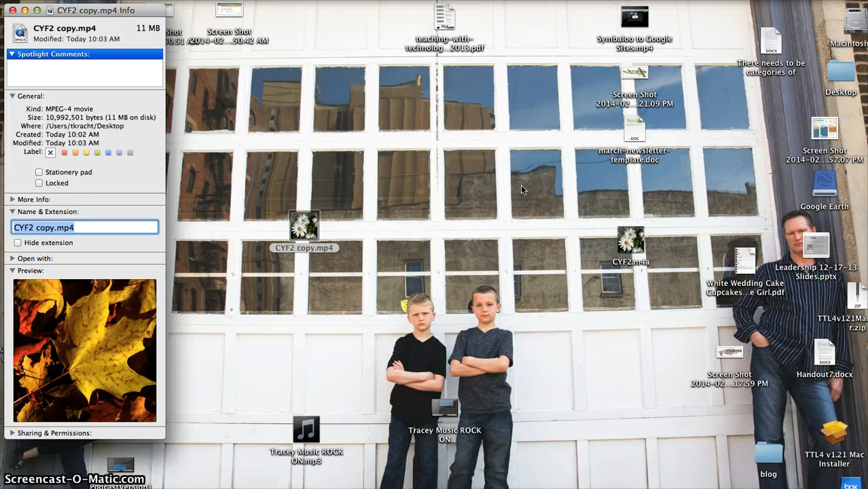
pyautogui.click(12, 11)
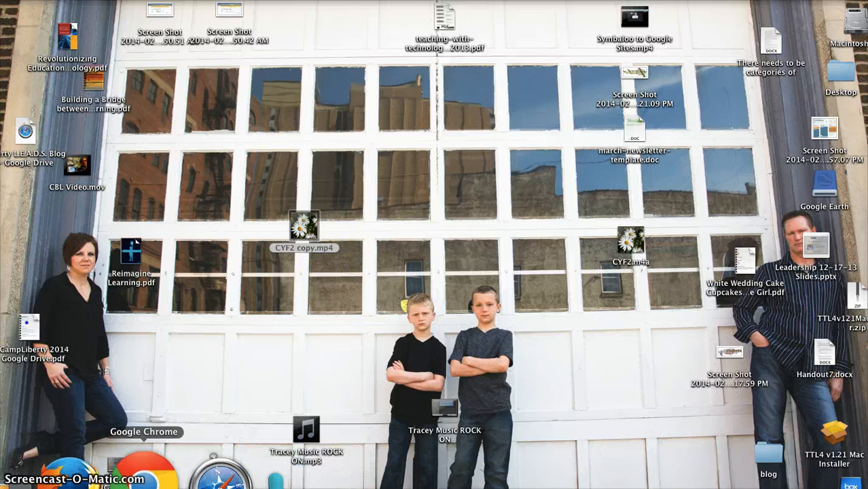
# Step: Switch to the YouTube upload page in Google Chrome and browse the Desktop files available for upload
pyautogui.click(144, 473)
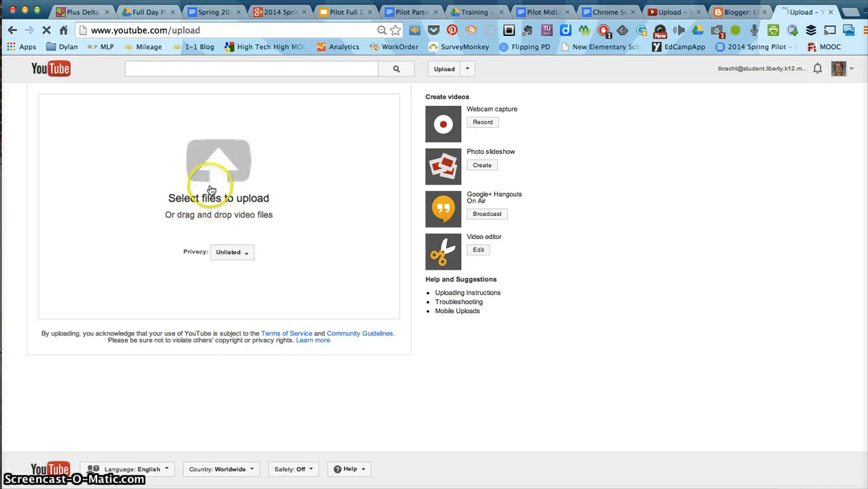
pyautogui.click(211, 183)
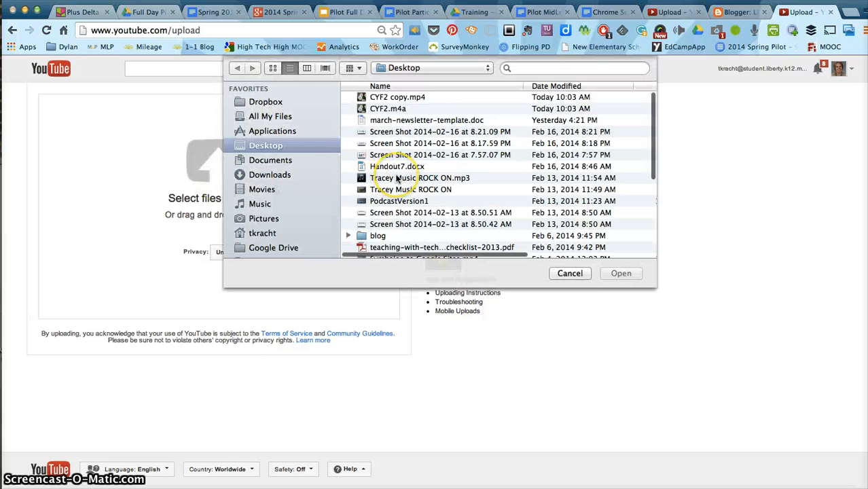
pyautogui.scroll(-3, 400, 175)
pyautogui.scroll(-2, 399, 178)
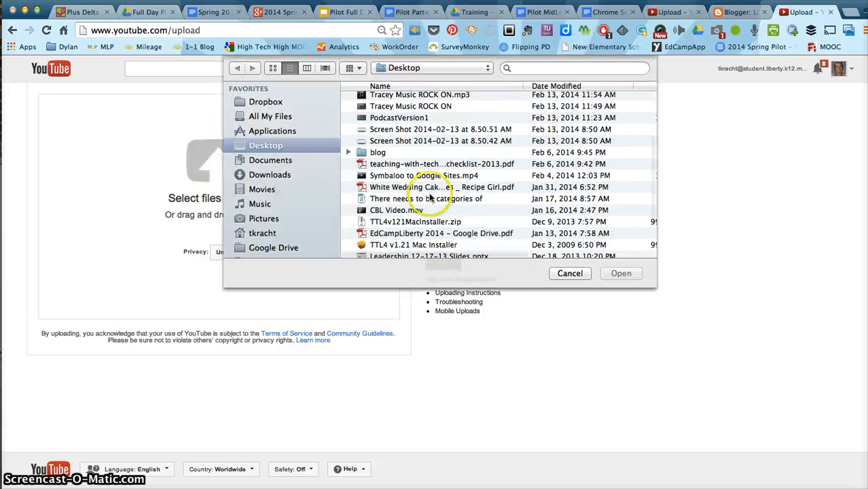
pyautogui.click(560, 275)
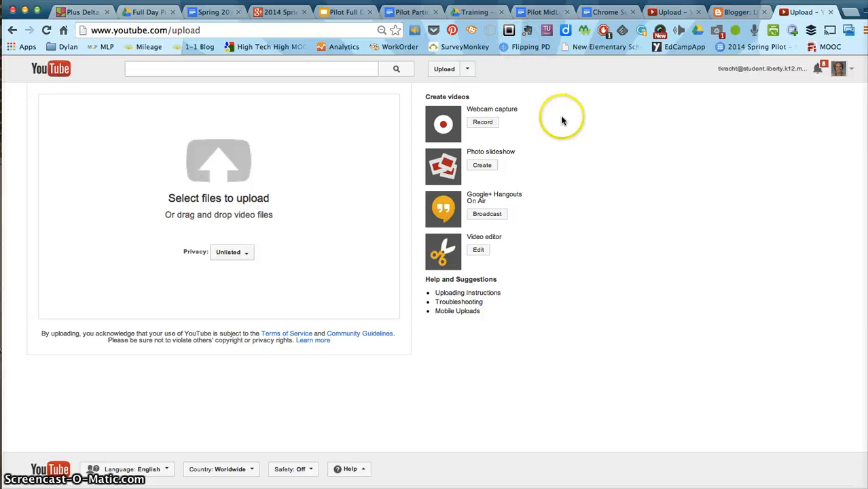
# Step: Open the uploaded "Just a test" video from the Video Manager and copy its web address
pyautogui.click(837, 71)
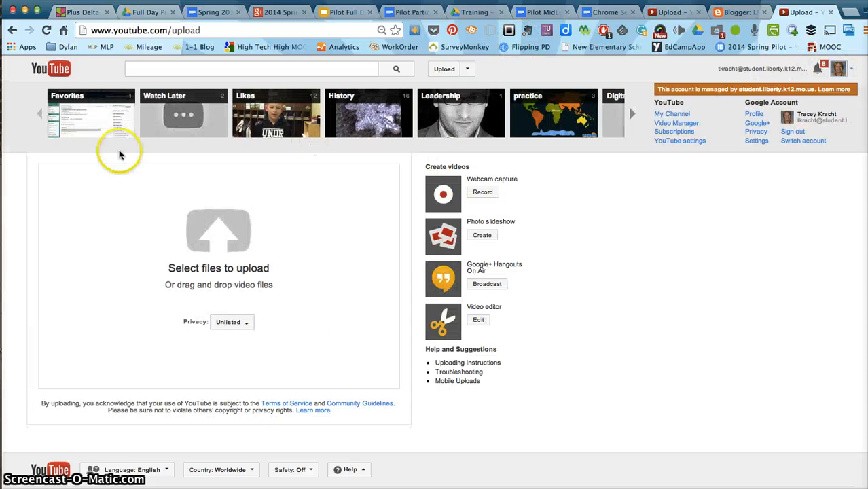
pyautogui.click(683, 125)
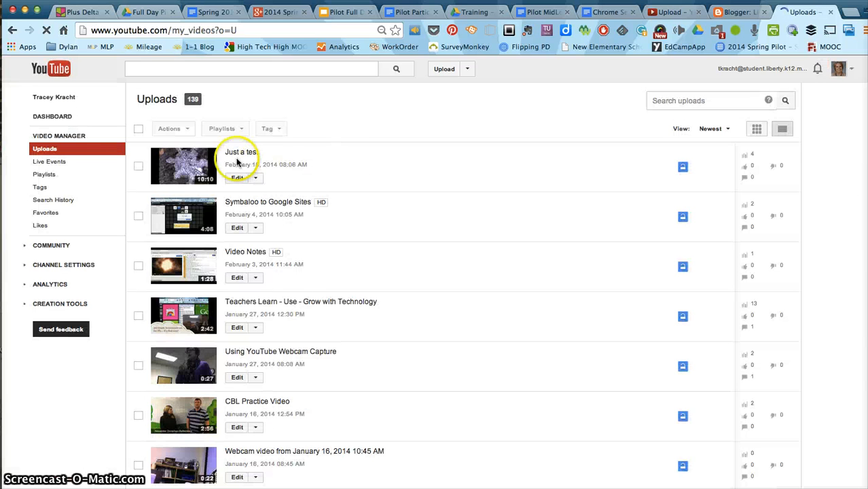
pyautogui.click(238, 154)
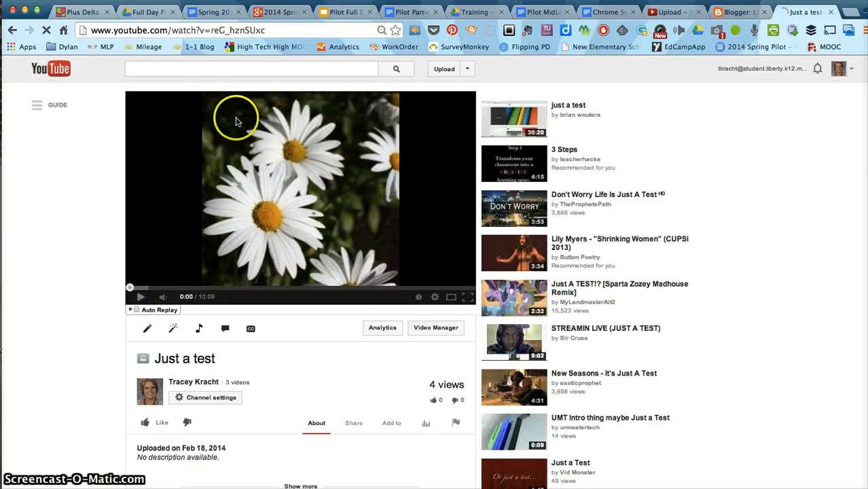
pyautogui.click(208, 30)
pyautogui.press('super+c')
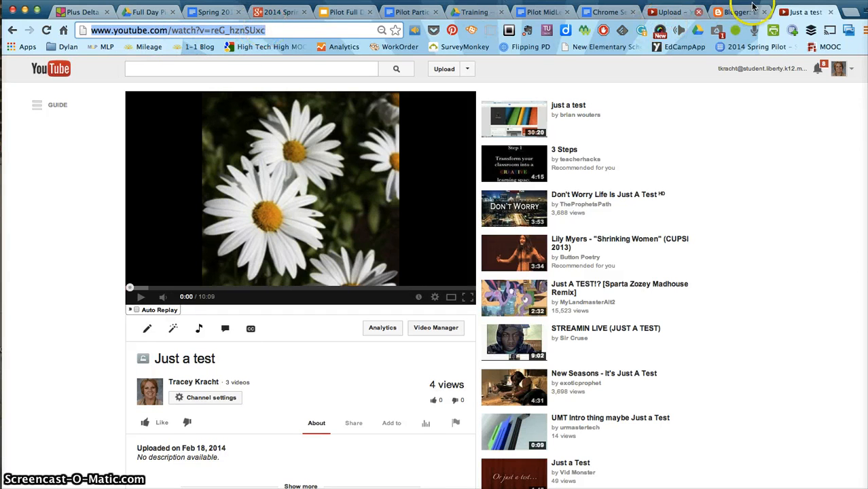
# Step: Switch to the blank Blogger post and title it "Post my title"
pyautogui.click(732, 12)
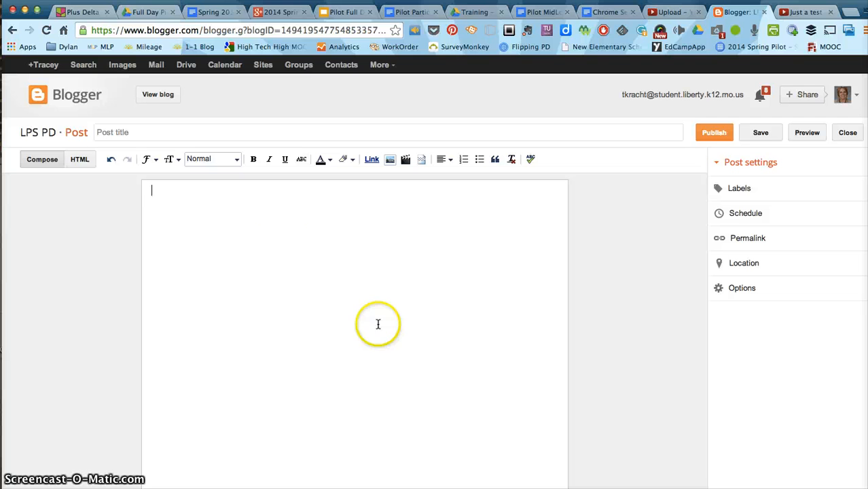
pyautogui.click(187, 133)
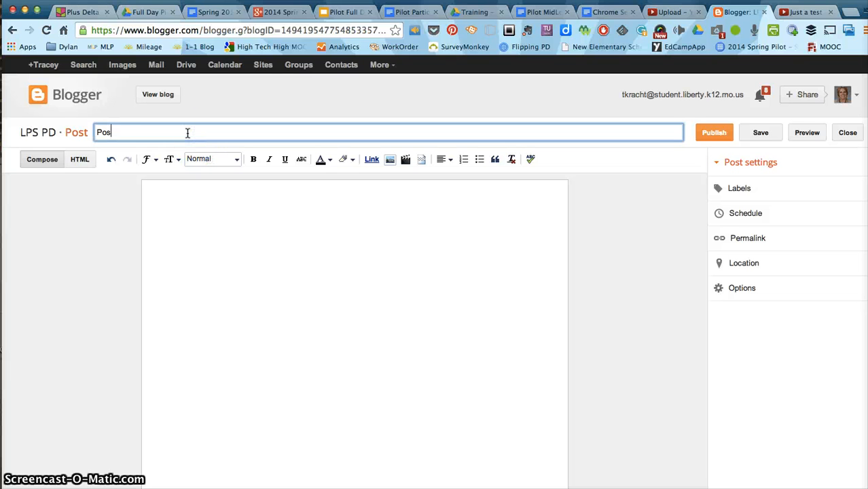
pyautogui.write('Post my title')
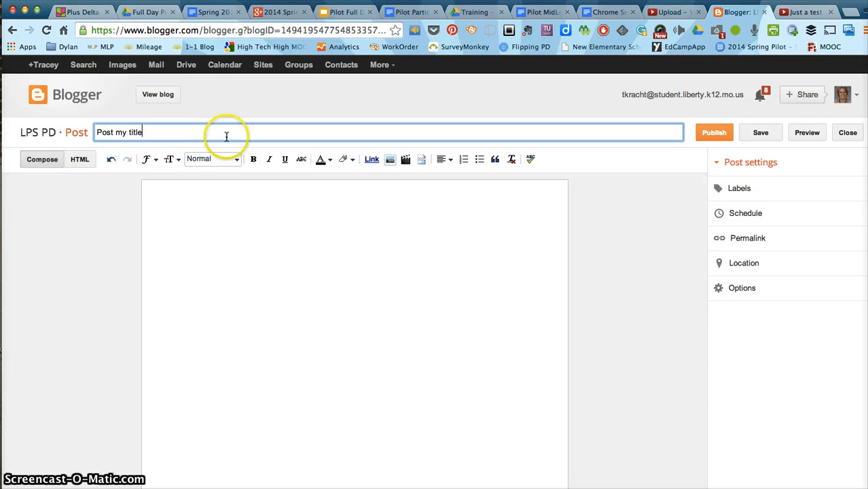
# Step: Insert the "Just a test" video from the account's own YouTube videos into the post body
pyautogui.click(249, 239)
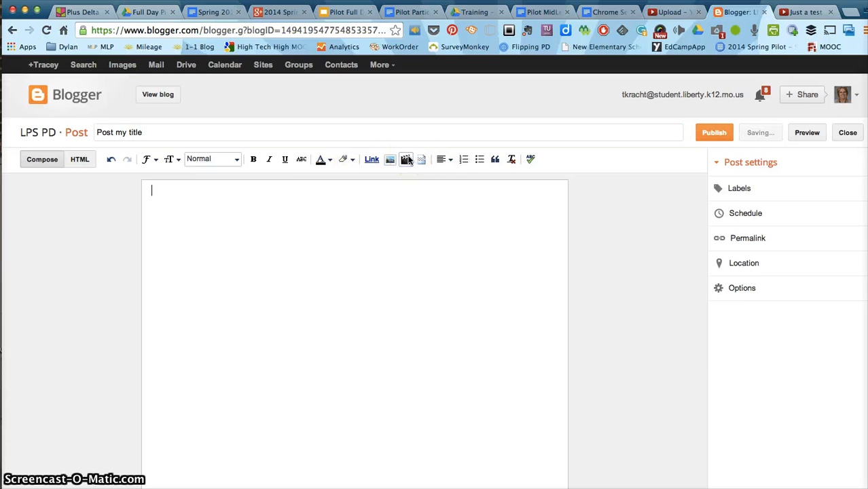
pyautogui.click(407, 159)
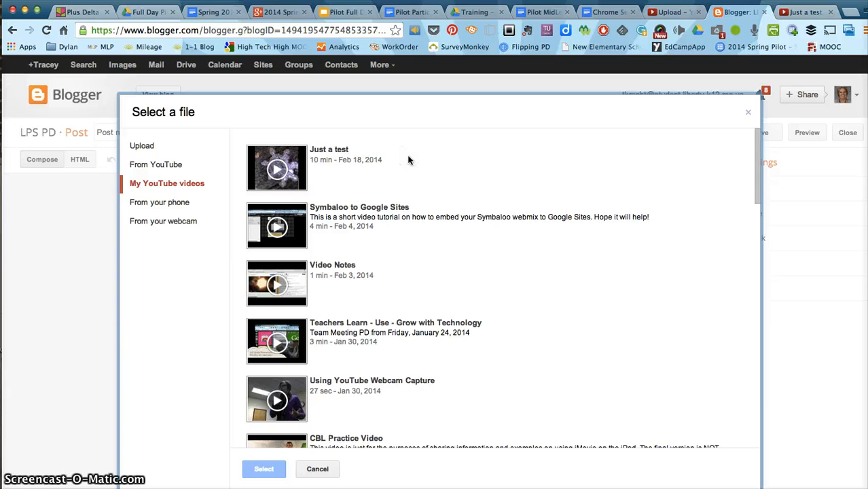
pyautogui.click(147, 165)
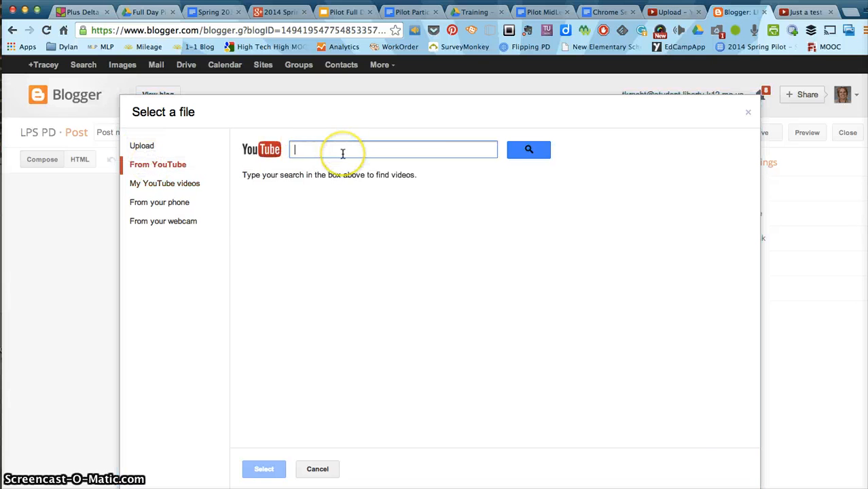
pyautogui.press('super+v')
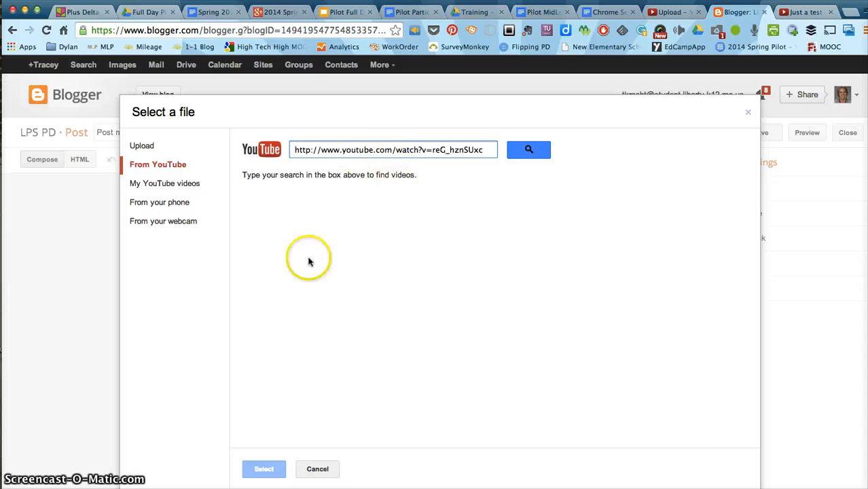
pyautogui.click(150, 185)
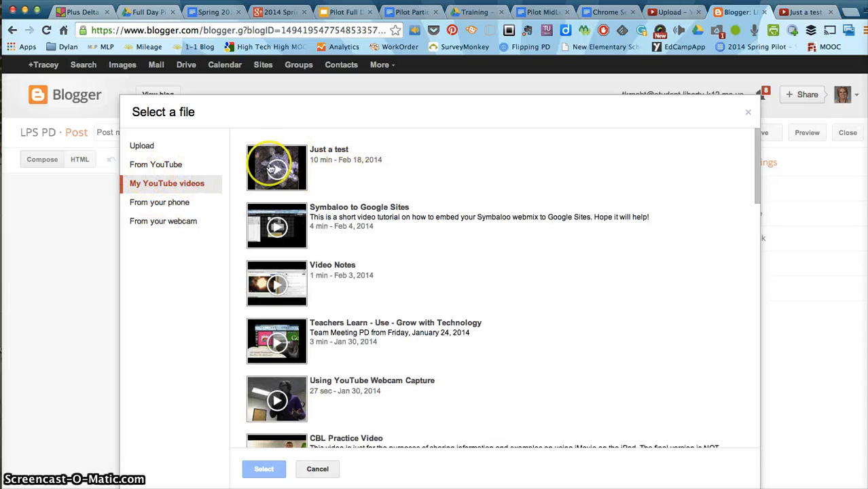
pyautogui.click(326, 155)
pyautogui.click(265, 472)
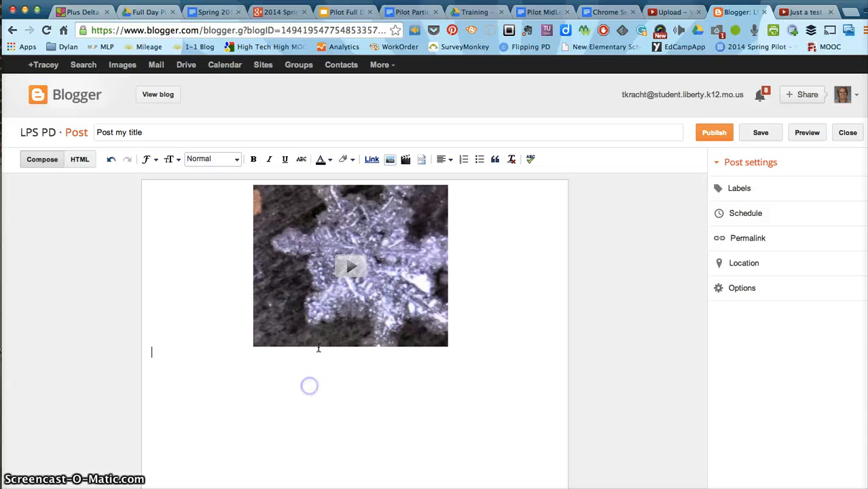
pyautogui.click(273, 344)
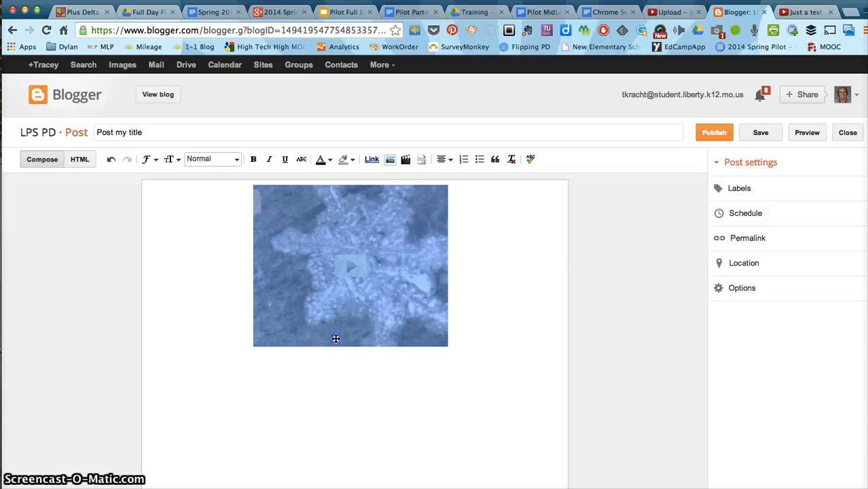
pyautogui.click(459, 327)
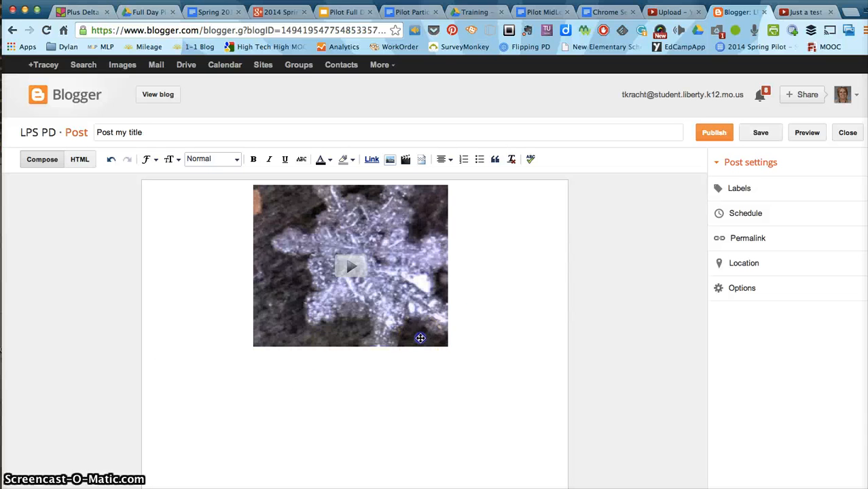
pyautogui.click(421, 338)
pyautogui.click(471, 350)
pyautogui.click(353, 302)
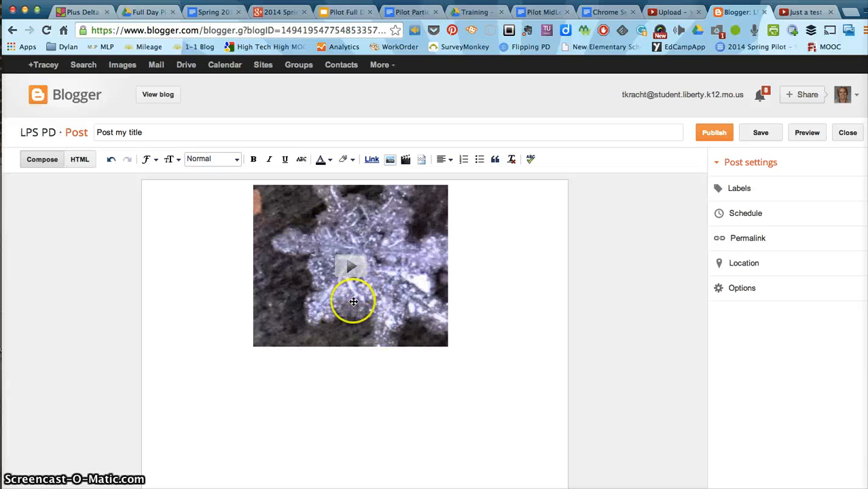
pyautogui.click(461, 325)
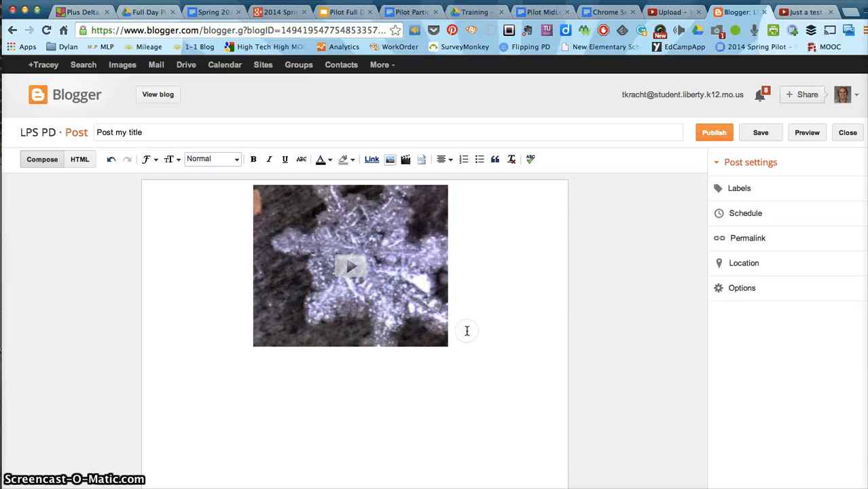
pyautogui.click(467, 281)
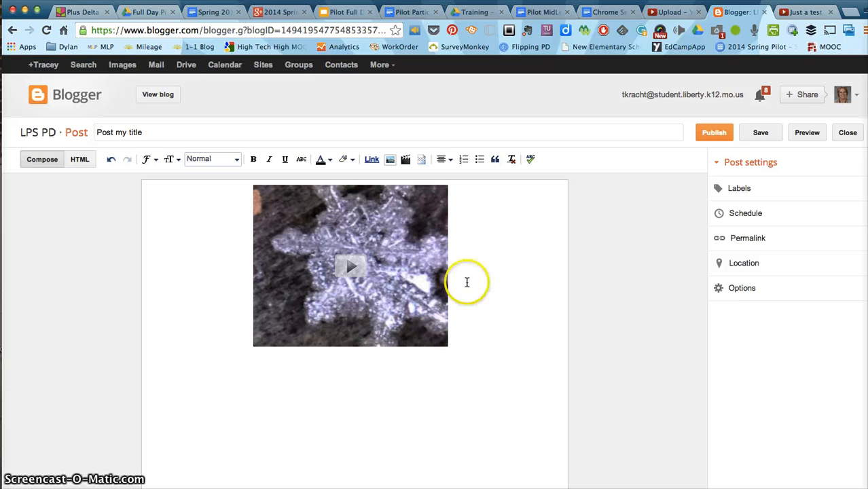
# Step: Add the left-aligned text "Text - descriptions" below the video and publish the post
pyautogui.click(446, 160)
pyautogui.click(448, 179)
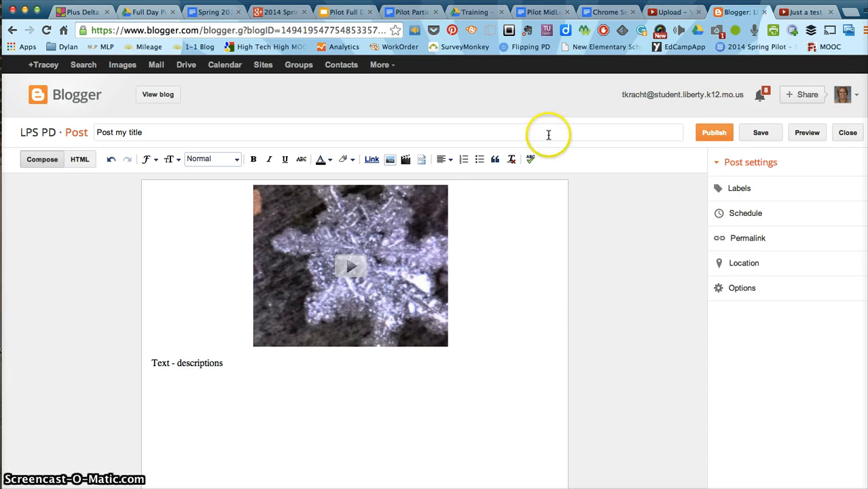
pyautogui.click(723, 127)
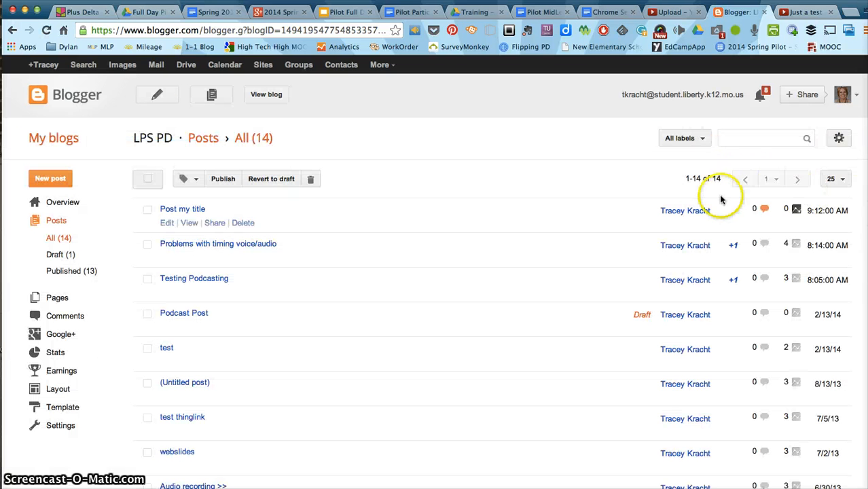
# Step: View the published blog, start the embedded video in the new post and pause it
pyautogui.click(269, 96)
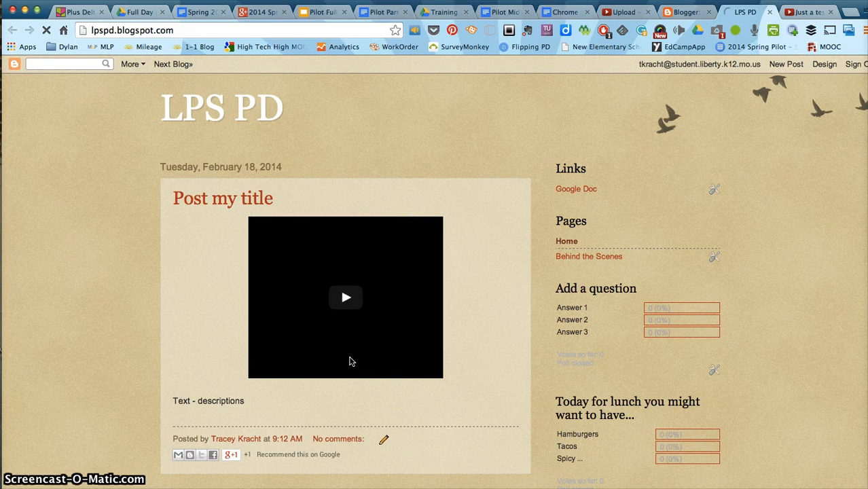
pyautogui.click(344, 302)
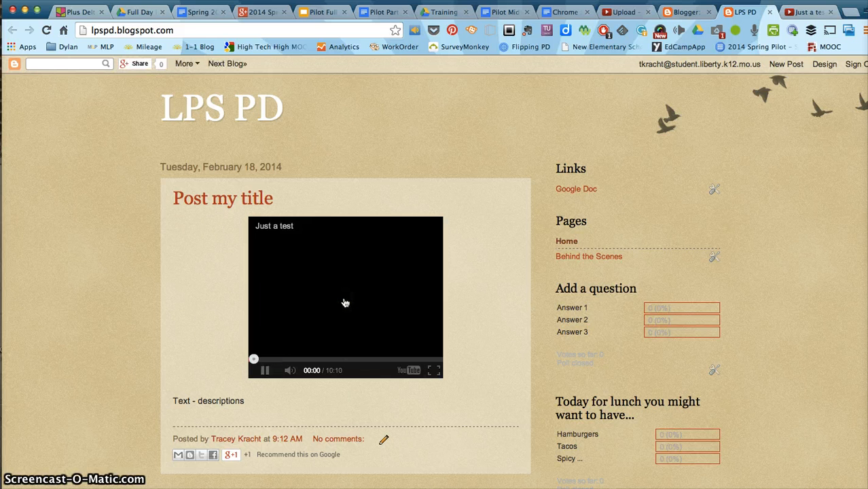
pyautogui.click(265, 371)
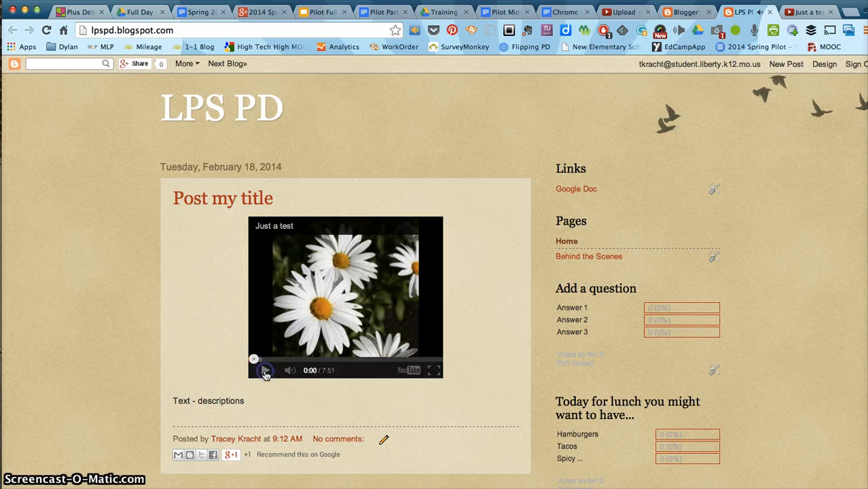